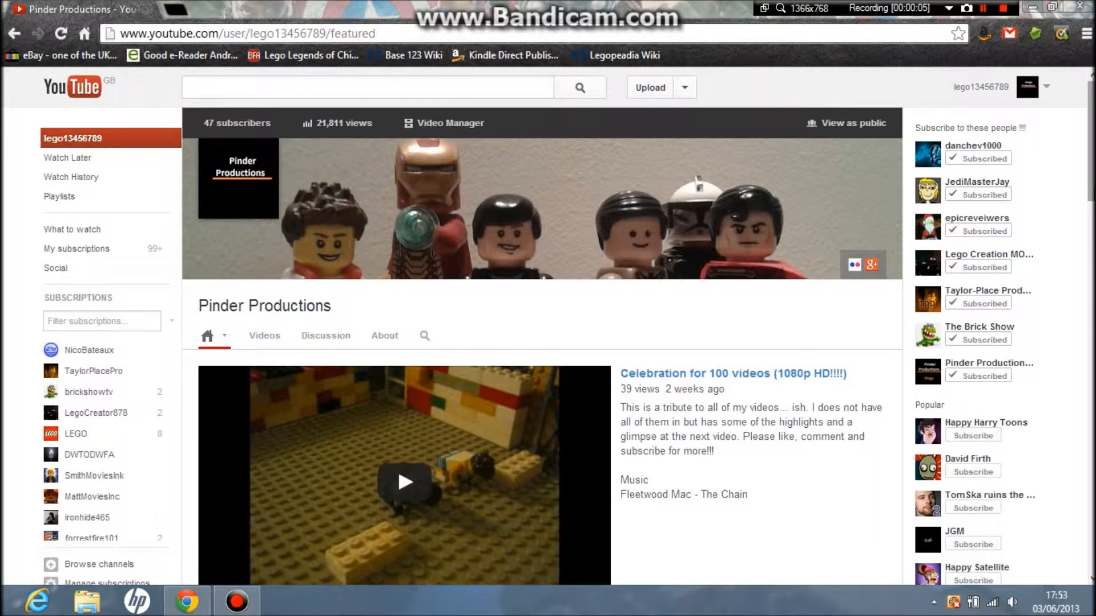
pyautogui.scroll(-2, 891, 202)
pyautogui.scroll(-2, 891, 203)
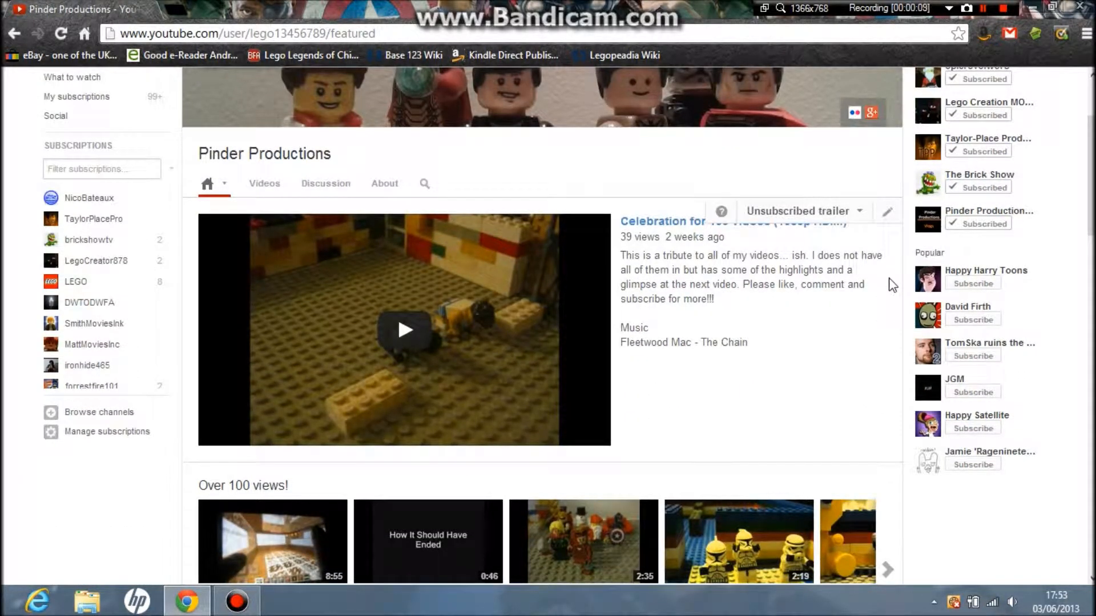
# Preview the channel home as subscribers see it, then return to the unsubscribed trailer view.
pyautogui.moveTo(747, 367)
pyautogui.click(793, 213)
pyautogui.moveTo(803, 210)
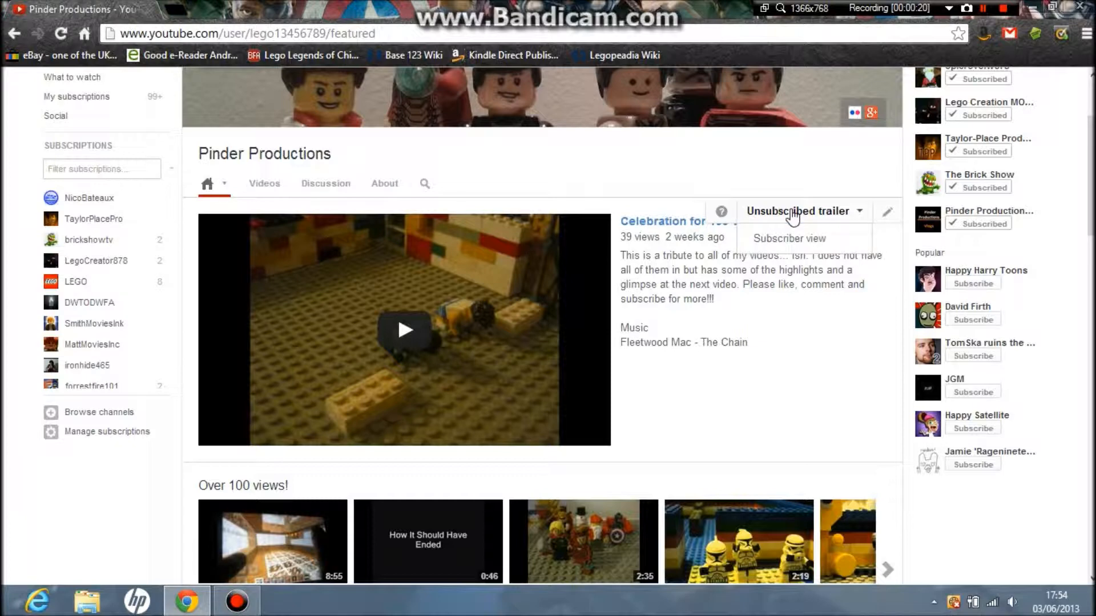
pyautogui.click(788, 238)
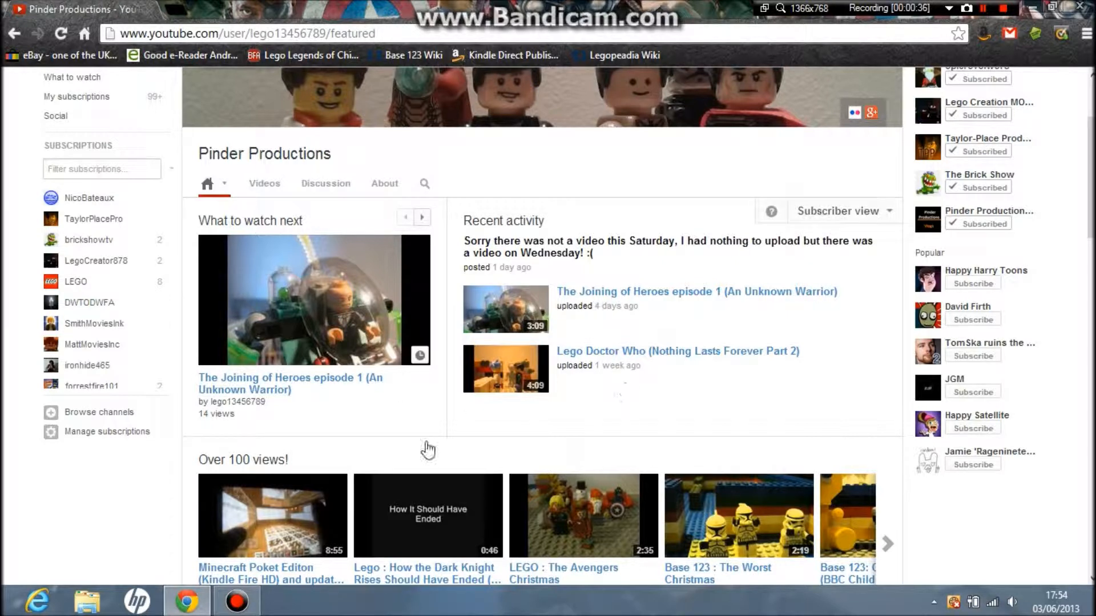
pyautogui.click(859, 215)
pyautogui.click(841, 248)
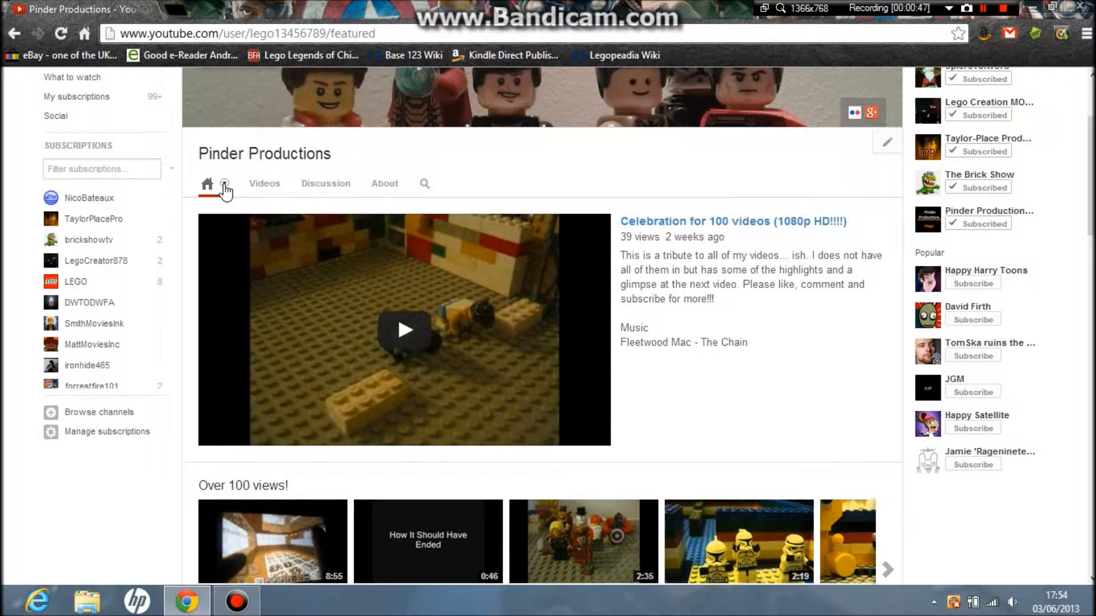
pyautogui.click(224, 183)
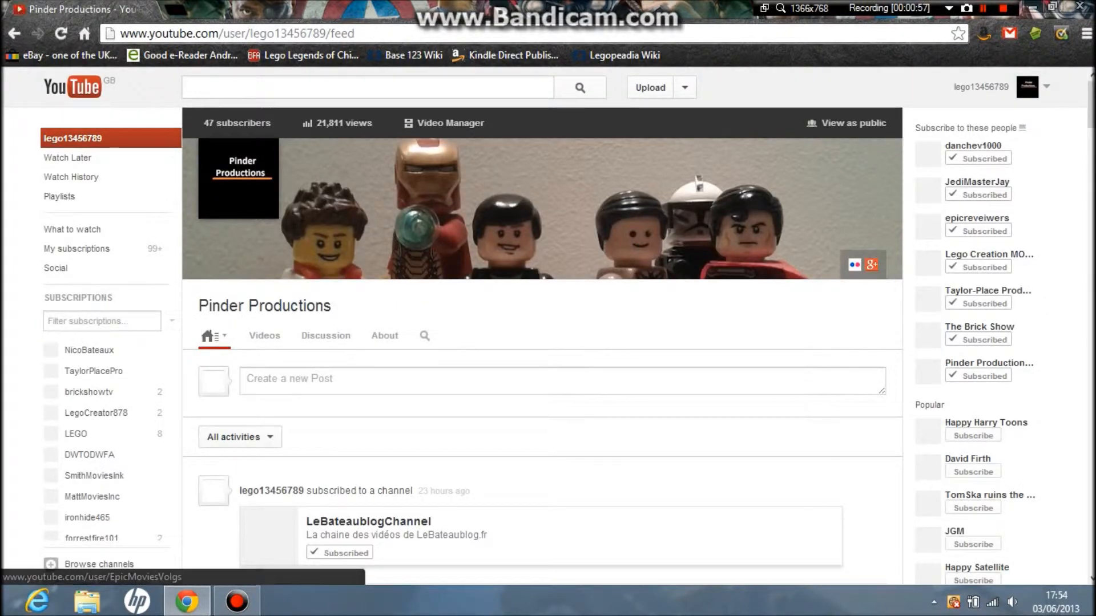
pyautogui.scroll(-5, 548, 342)
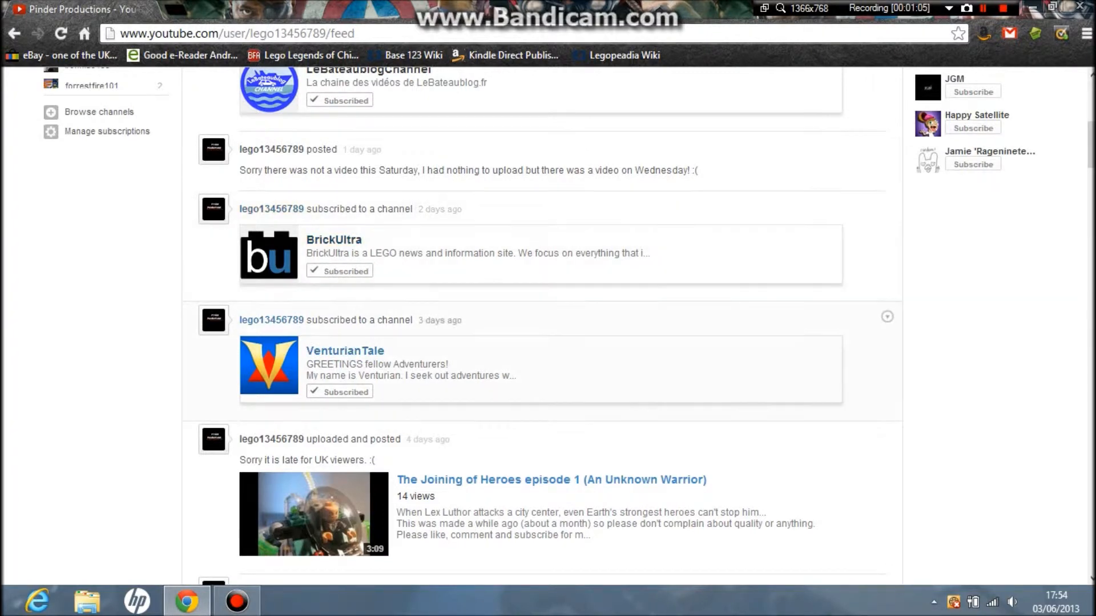
pyautogui.scroll(3, 657, 218)
pyautogui.scroll(5, 658, 218)
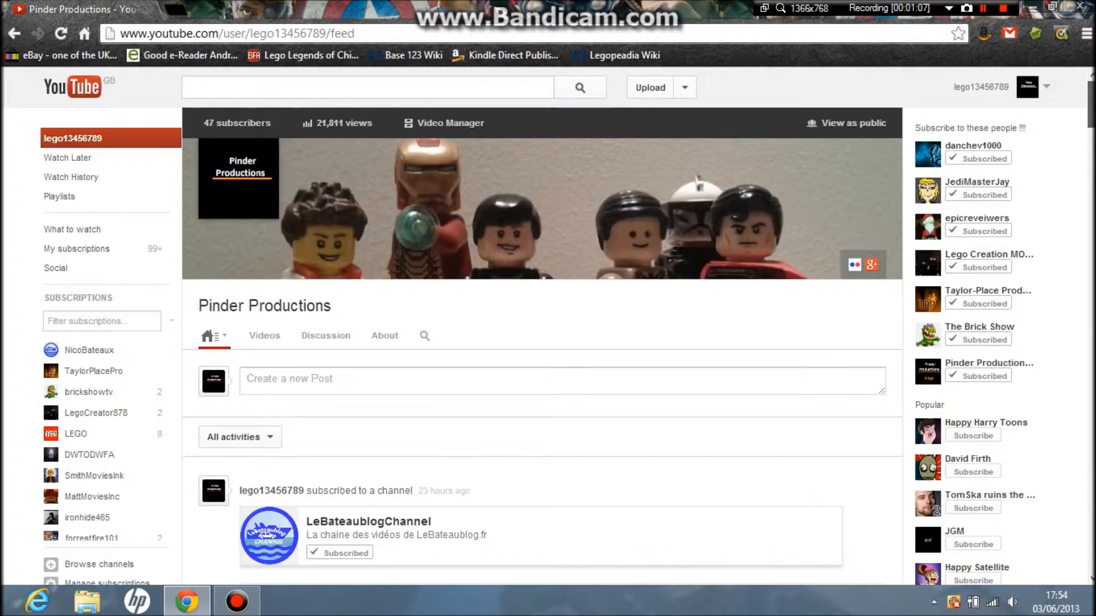
# Show the About page and open its Epic Movies Wiki link in a new tab.
pyautogui.click(385, 335)
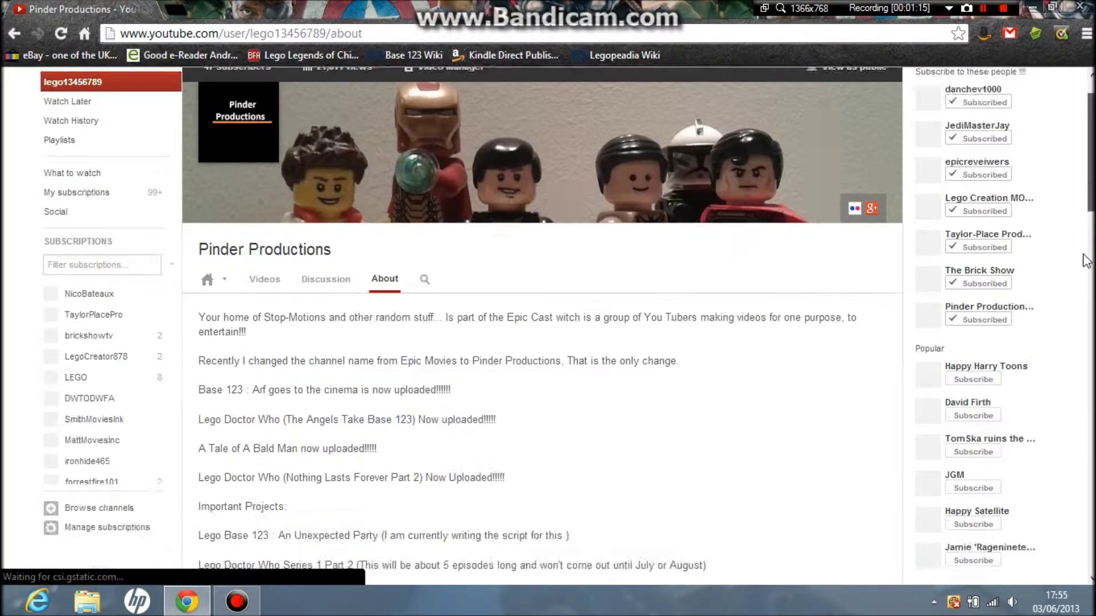
pyautogui.moveTo(1090, 129)
pyautogui.mouseDown()
pyautogui.moveTo(1086, 261)
pyautogui.moveTo(1087, 245)
pyautogui.mouseUp()
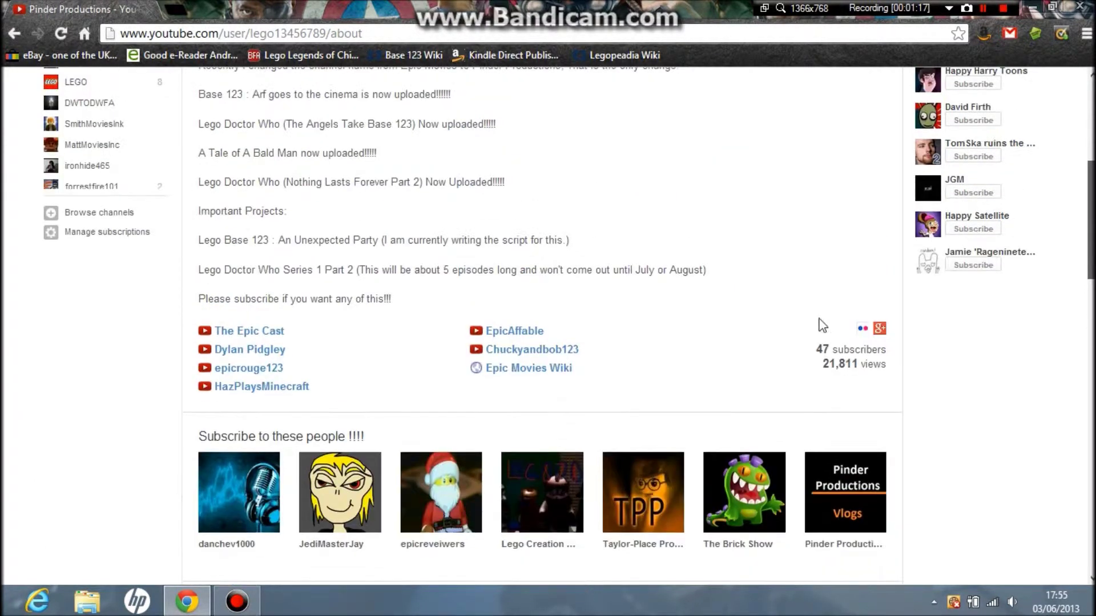
pyautogui.rightClick(532, 377)
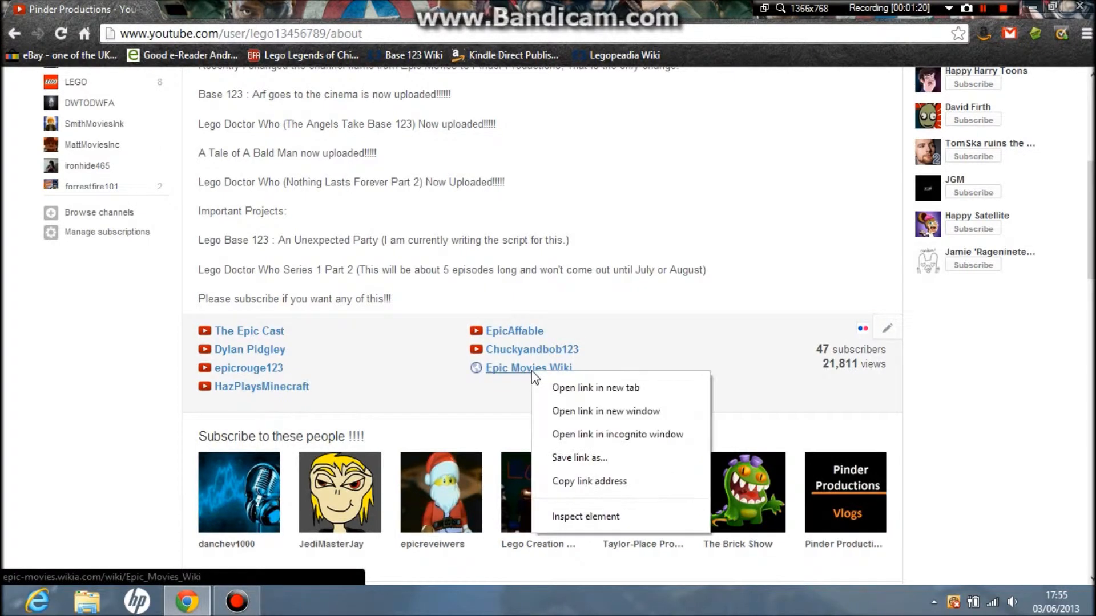
pyautogui.click(596, 388)
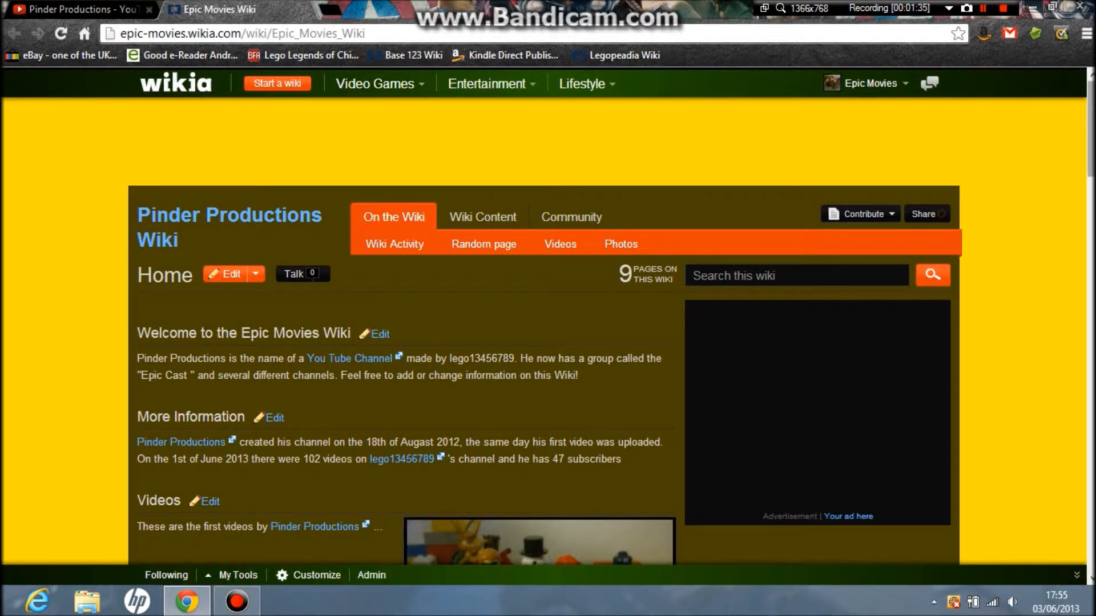
pyautogui.scroll(-2, 1091, 148)
pyautogui.scroll(-2, 1091, 147)
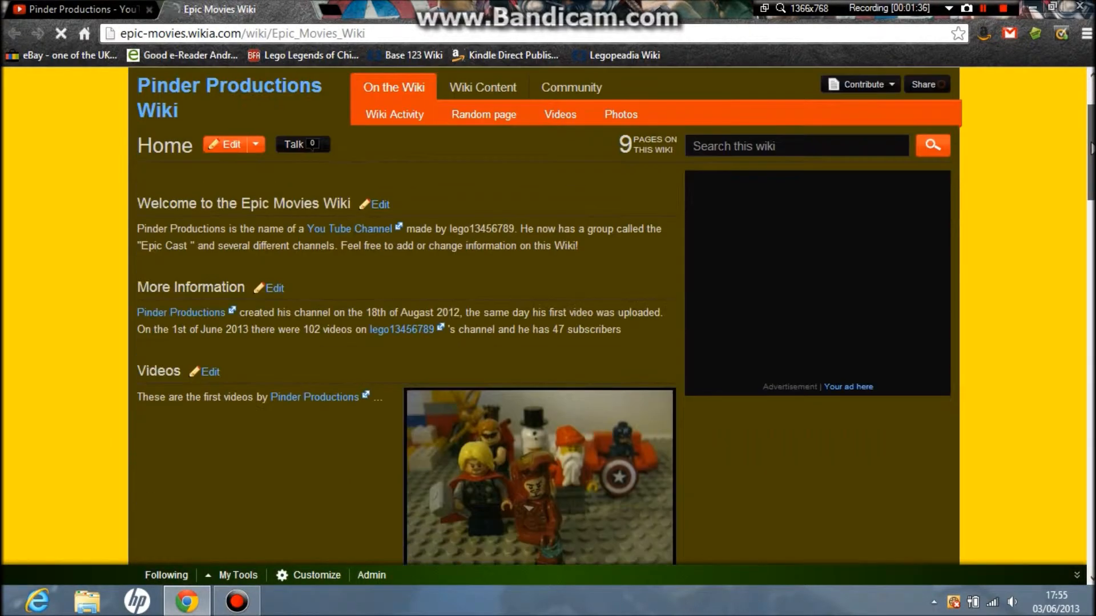
pyautogui.moveTo(1091, 148); pyautogui.dragTo(1086, 209)
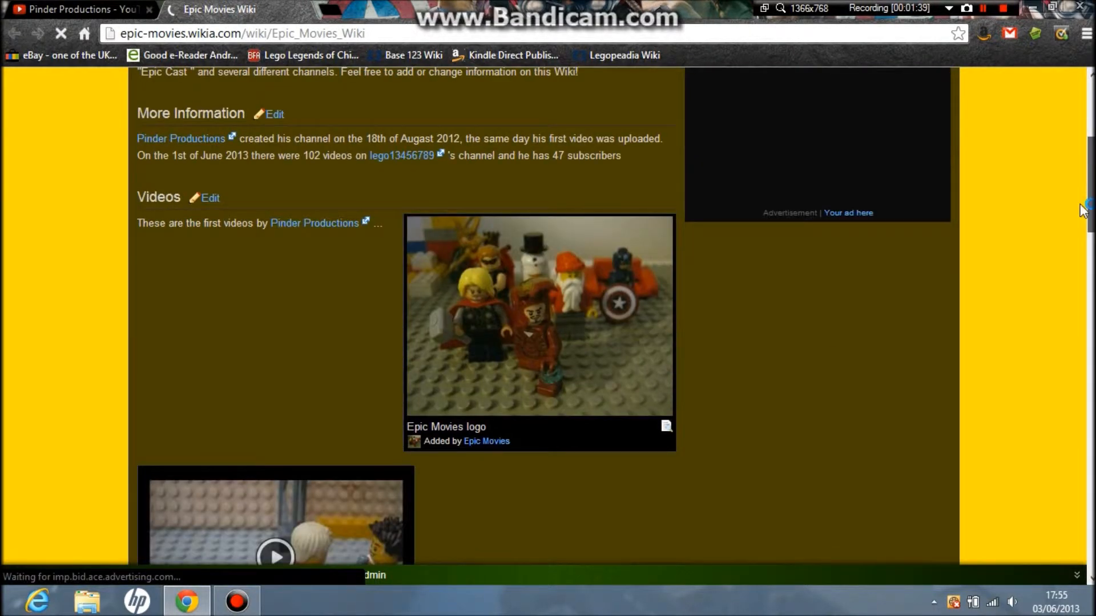
pyautogui.scroll(-1, 1076, 291)
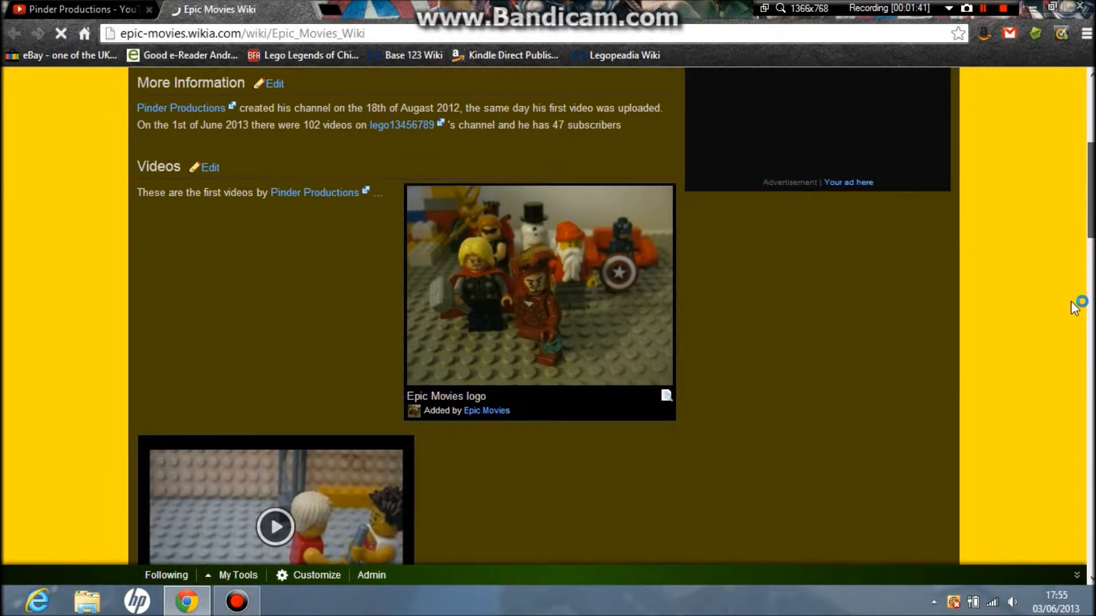
pyautogui.scroll(-5, 1075, 308)
pyautogui.scroll(-1, 1075, 308)
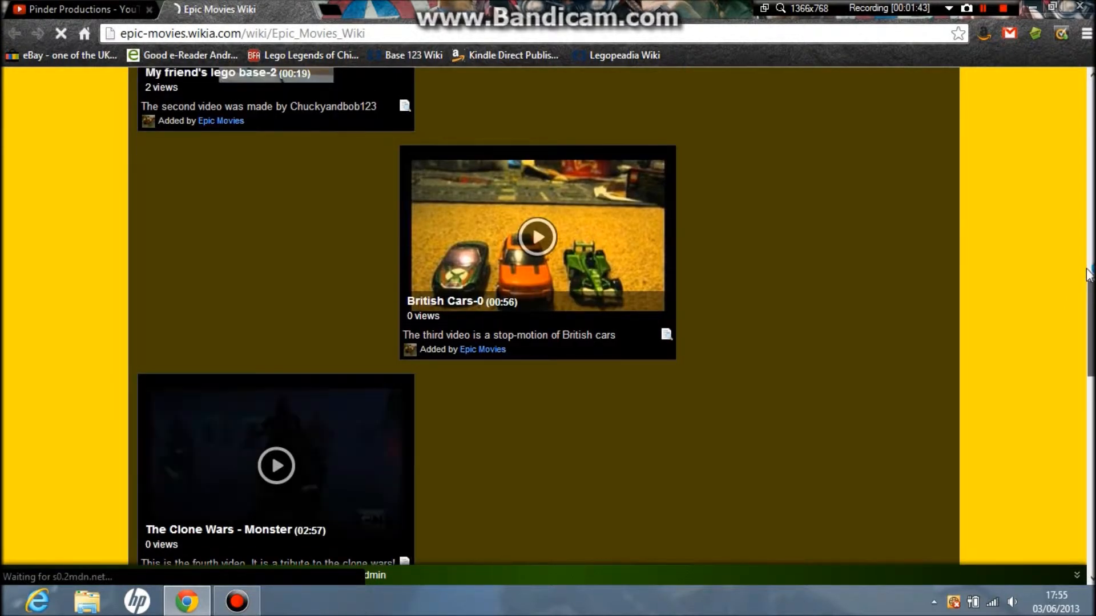
pyautogui.scroll(2, 1076, 307)
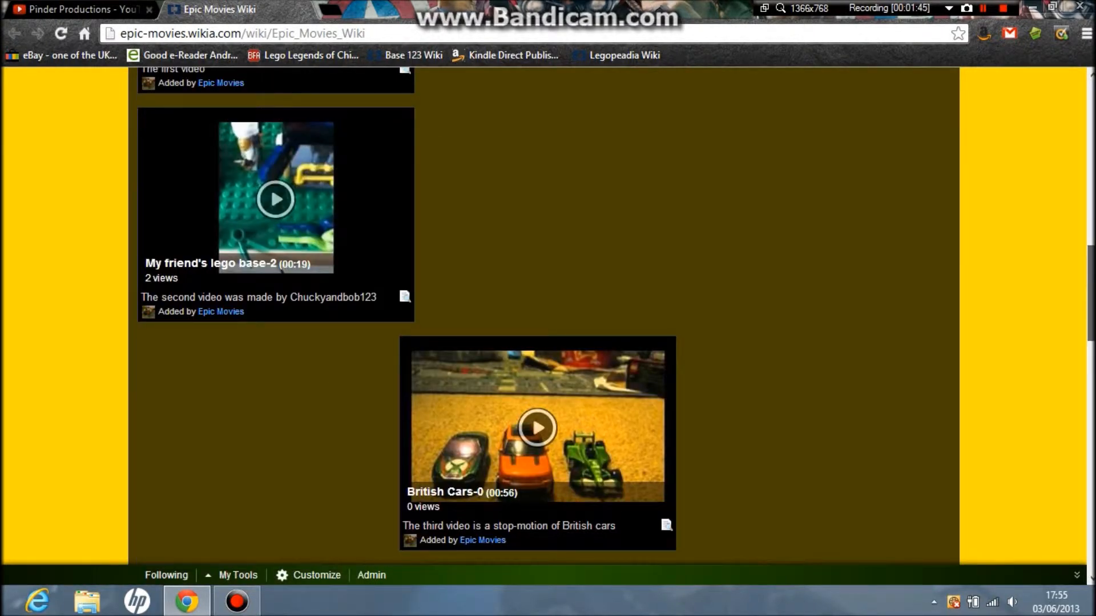
# Reload the Pinder Productions Wiki home page with F5.
pyautogui.press('F5')
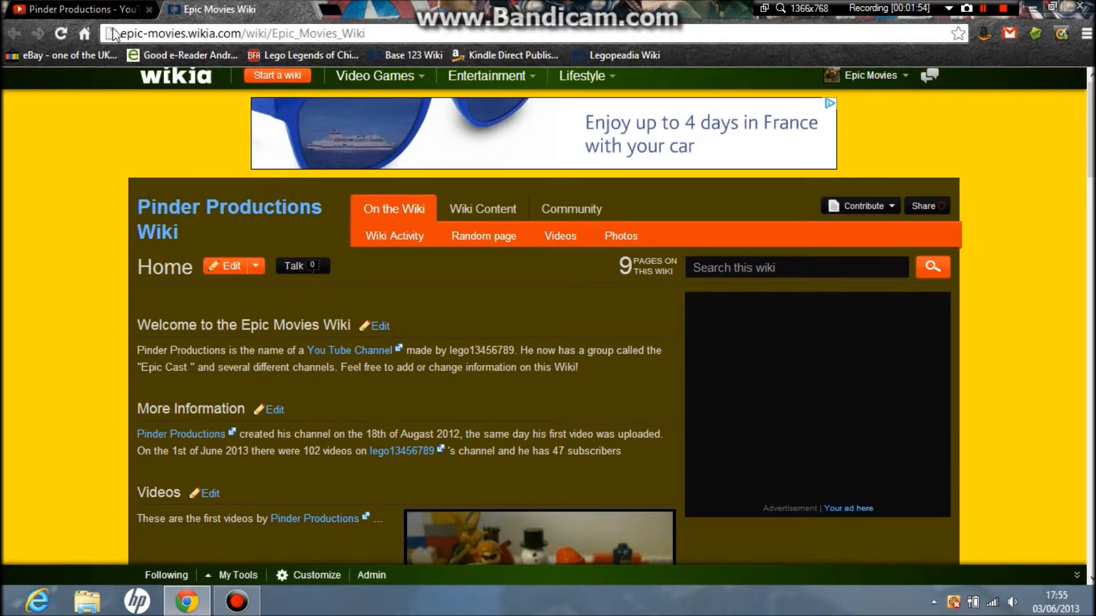
# Return to the YouTube About page and open the linked Flickr profile.
pyautogui.click(98, 9)
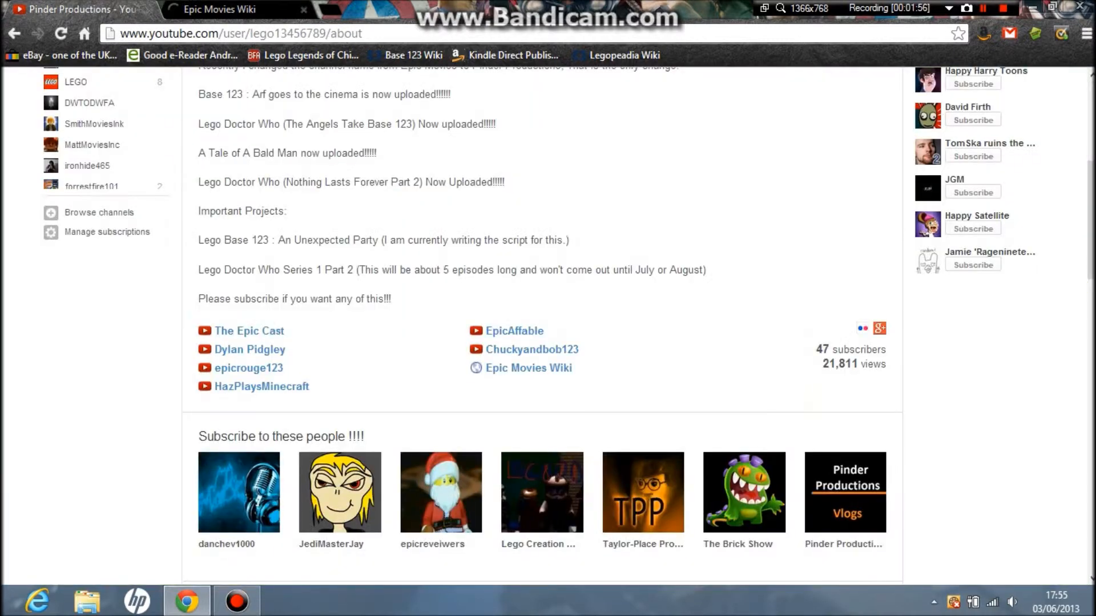
pyautogui.scroll(3, 582, 385)
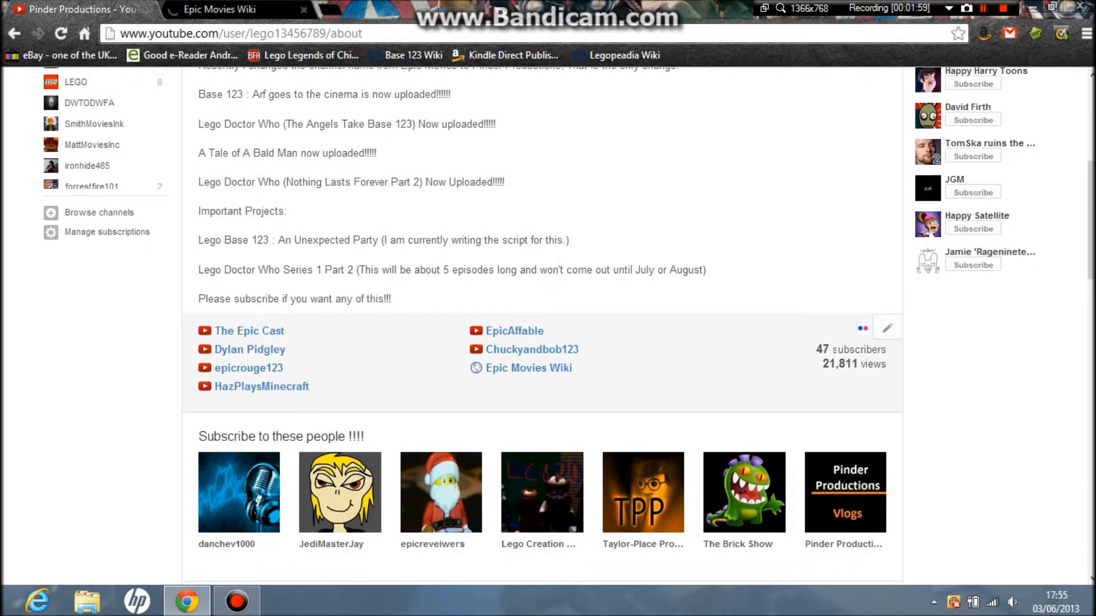
pyautogui.click(863, 331)
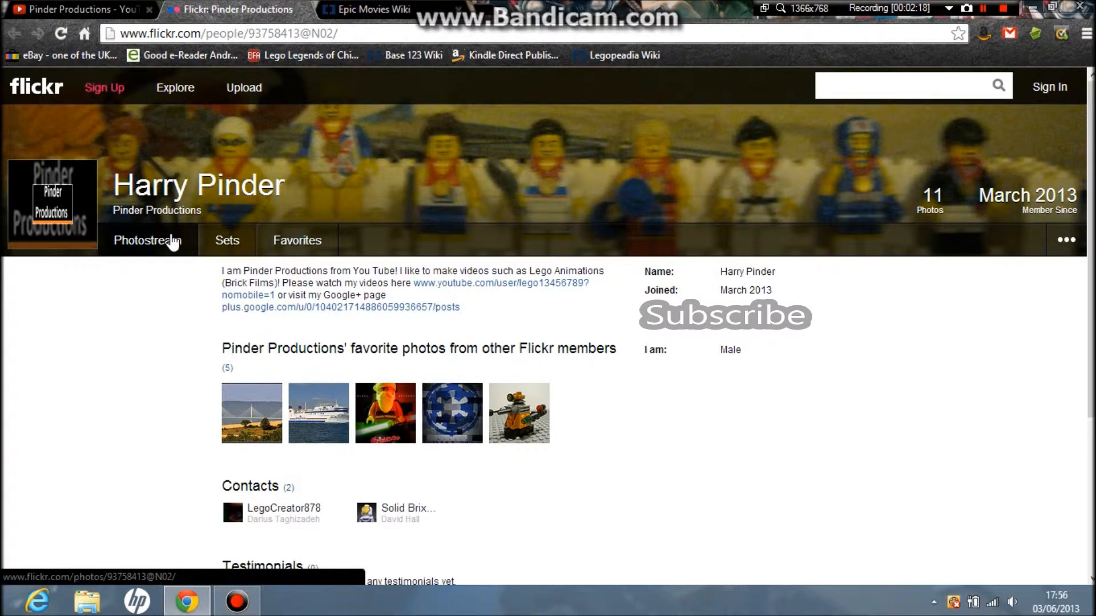
# View the full Flickr photostream, then switch back to the YouTube tab.
pyautogui.click(148, 240)
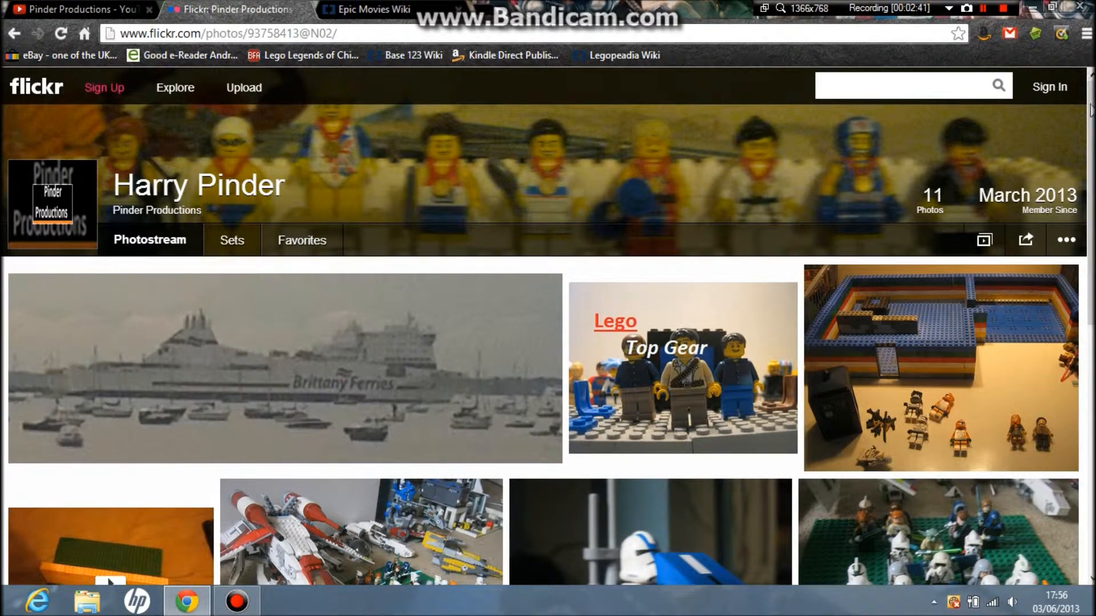
pyautogui.scroll(-1, 548, 343)
pyautogui.scroll(-1, 548, 342)
pyautogui.scroll(-3, 548, 344)
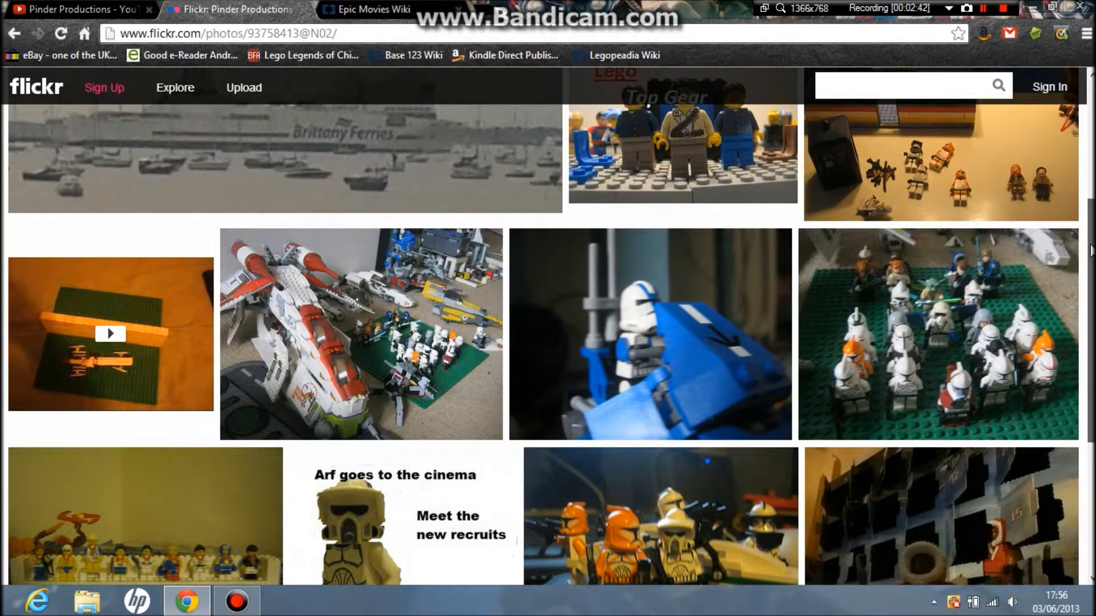
pyautogui.scroll(-2, 549, 342)
pyautogui.scroll(5, 548, 343)
pyautogui.click(81, 10)
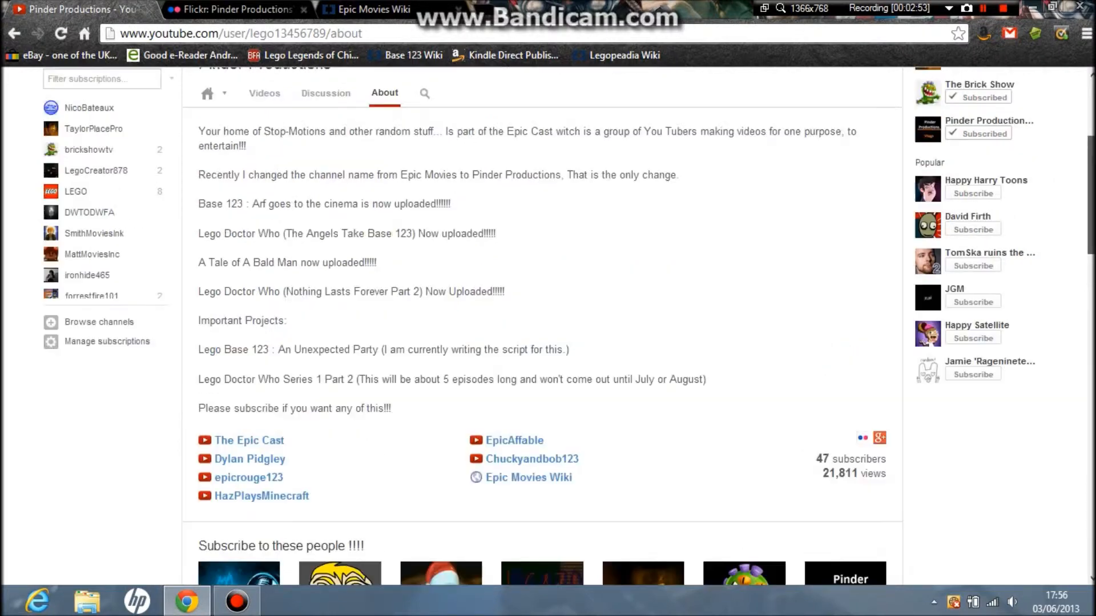
pyautogui.scroll(5, 1035, 305)
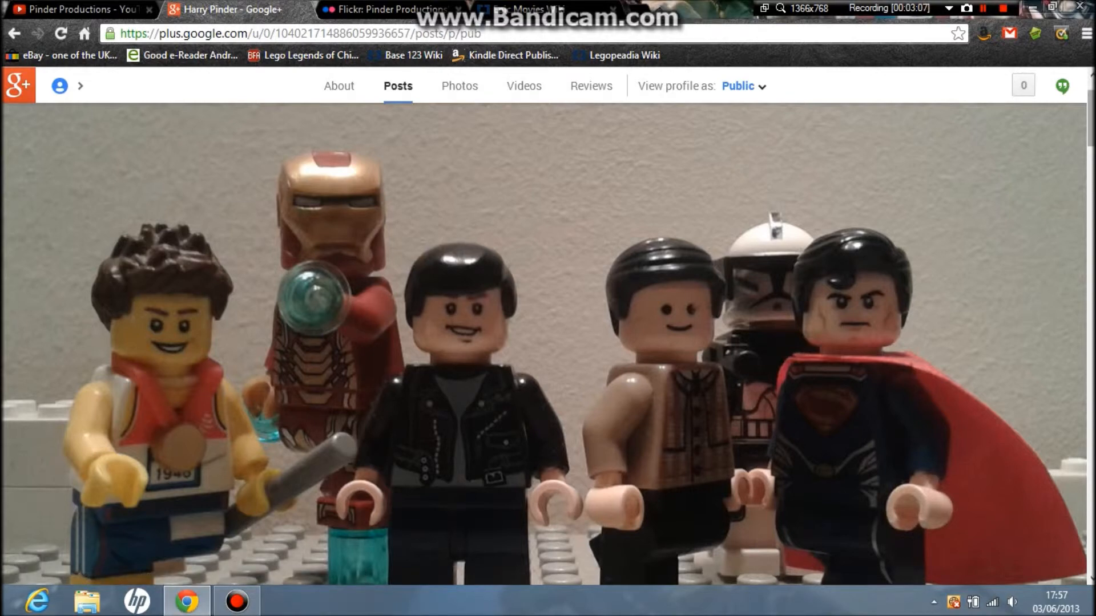
pyautogui.scroll(-5, 549, 343)
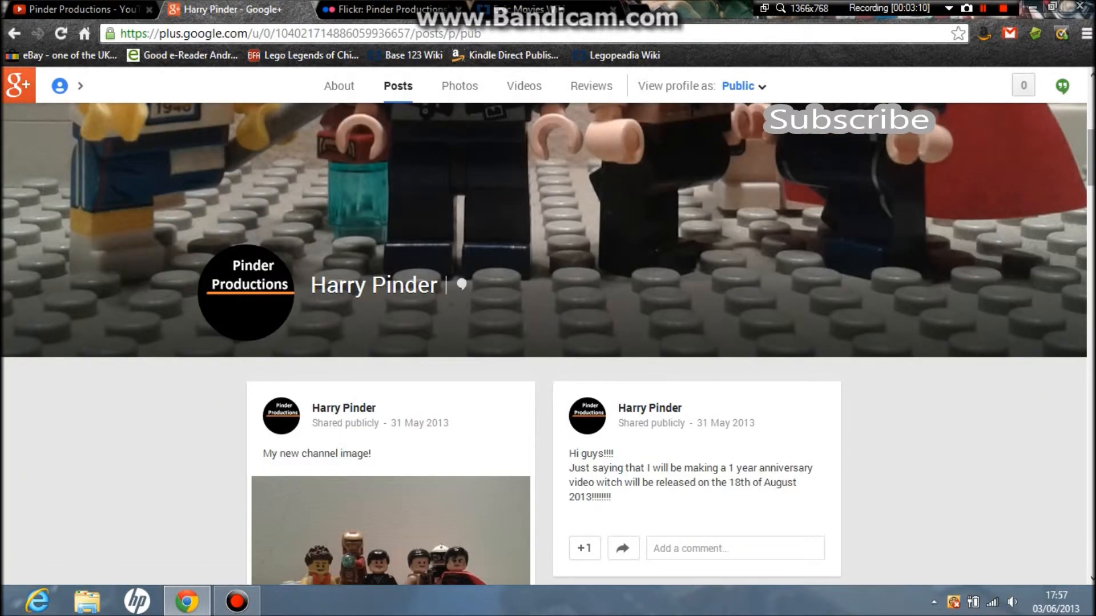
pyautogui.scroll(1, 548, 343)
pyautogui.scroll(2, 548, 342)
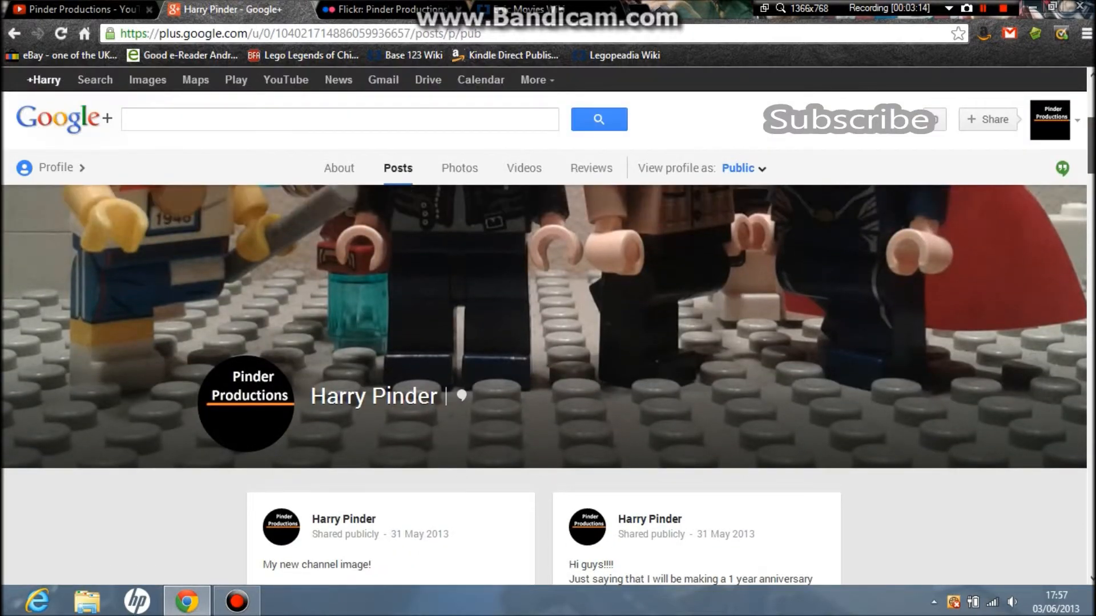
pyautogui.scroll(-1, 548, 343)
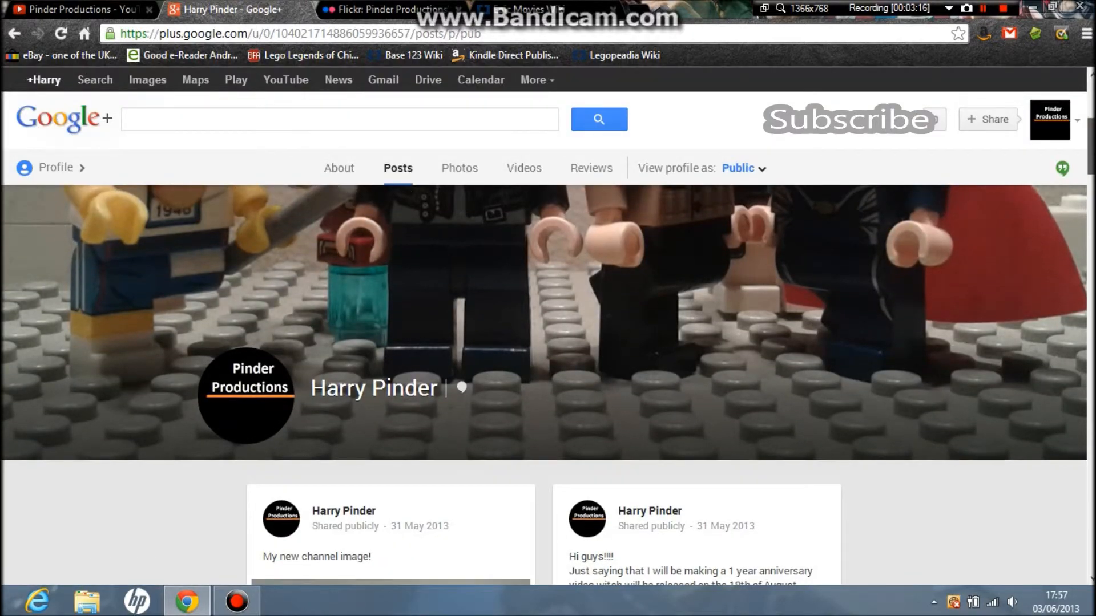
pyautogui.scroll(-3, 549, 342)
pyautogui.scroll(2, 548, 343)
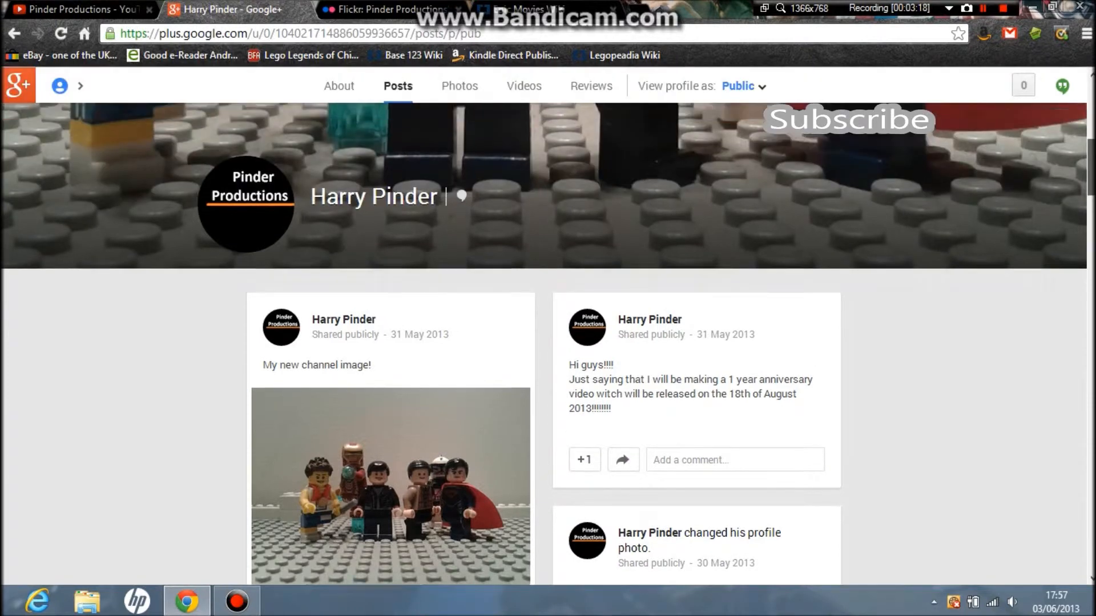
pyautogui.scroll(3, 548, 343)
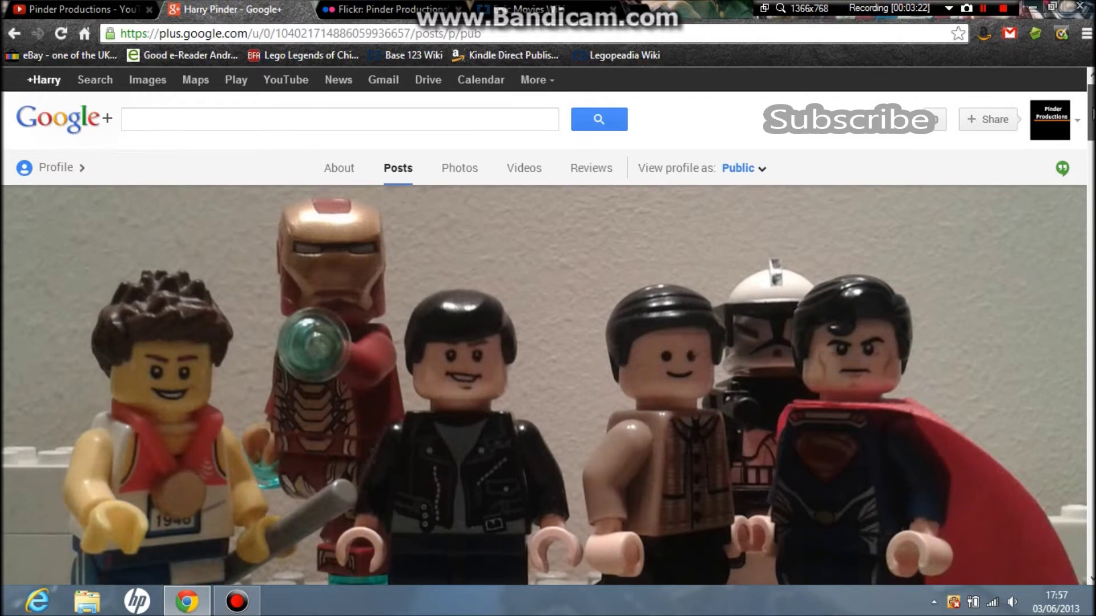
pyautogui.moveTo(1090, 109)
pyautogui.mouseDown()
pyautogui.moveTo(1065, 199)
pyautogui.moveTo(1067, 171)
pyautogui.mouseUp()
pyautogui.scroll(-2, 1067, 170)
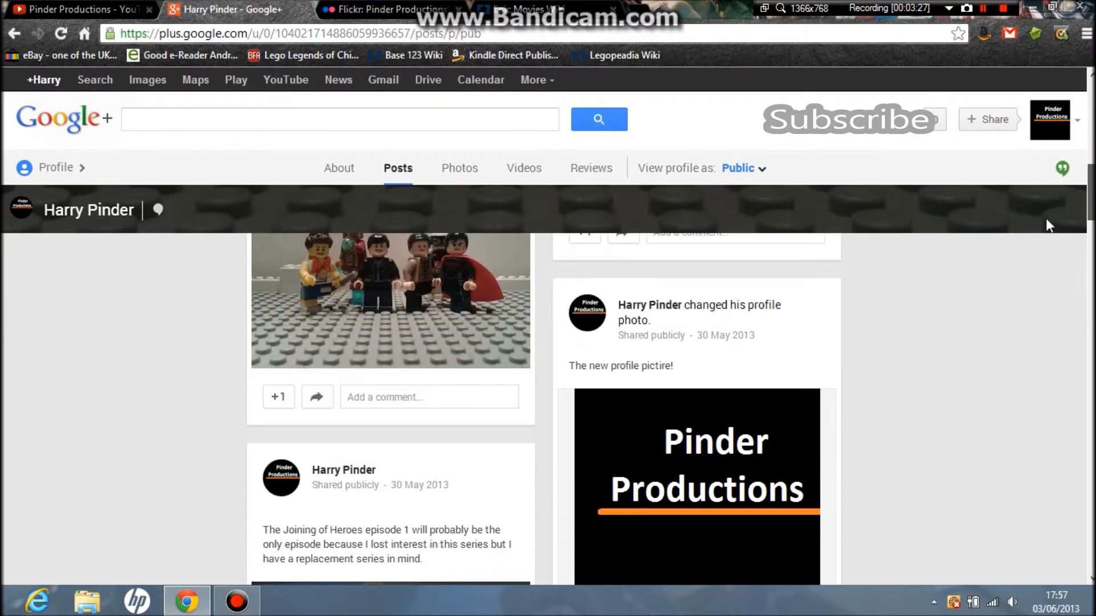
pyautogui.scroll(-3, 1045, 218)
pyautogui.scroll(-4, 1048, 241)
pyautogui.scroll(-3, 1049, 265)
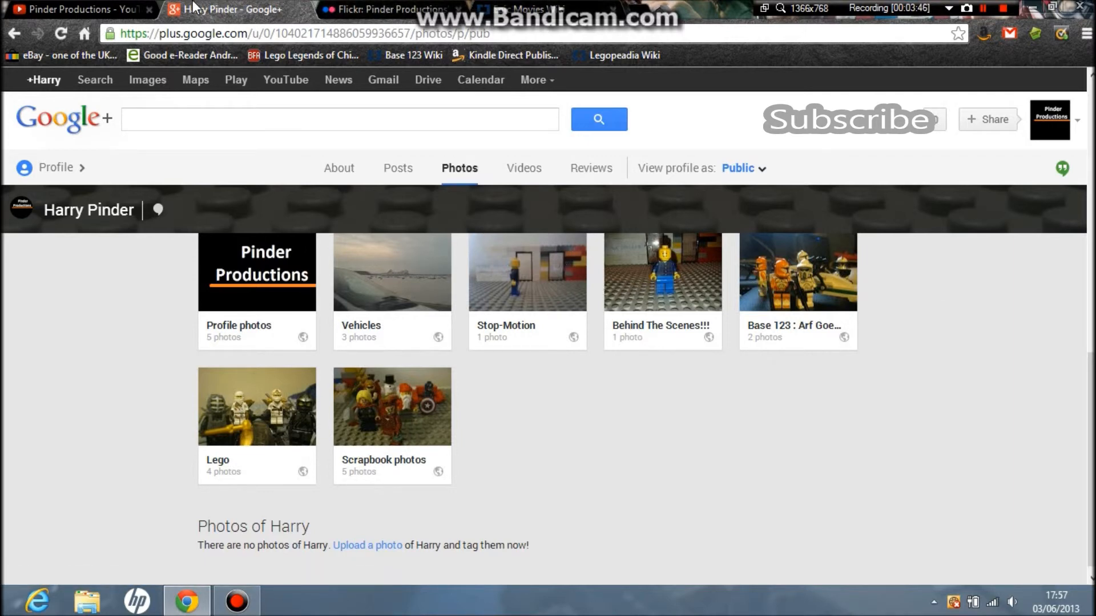
# Cycle through the YouTube, Google+ and Flickr tabs, ending on the Wiki home page.
pyautogui.click(82, 10)
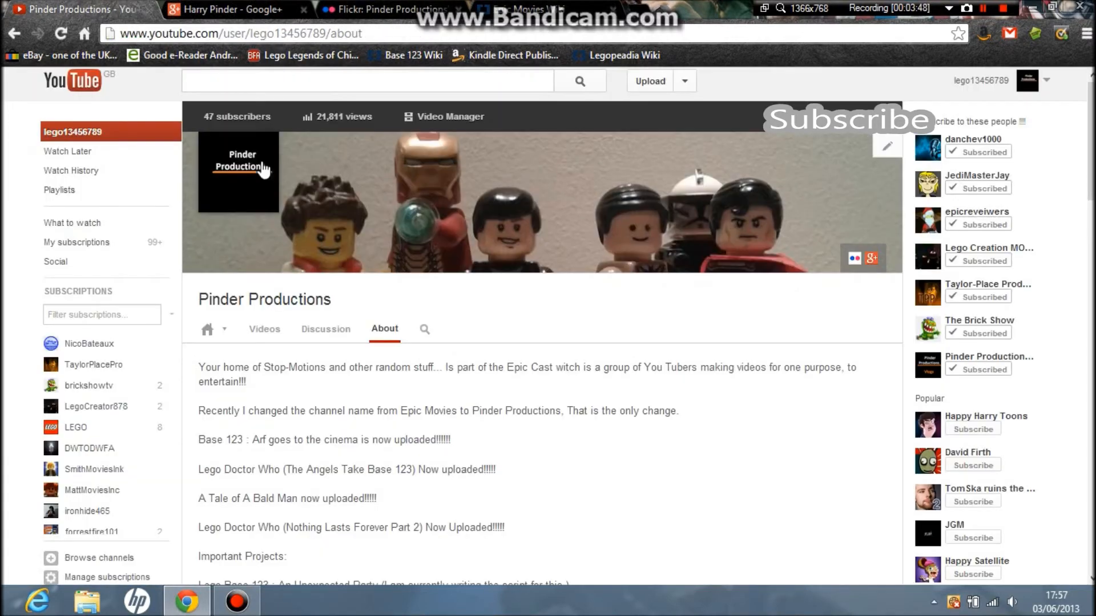
pyautogui.moveTo(539, 445)
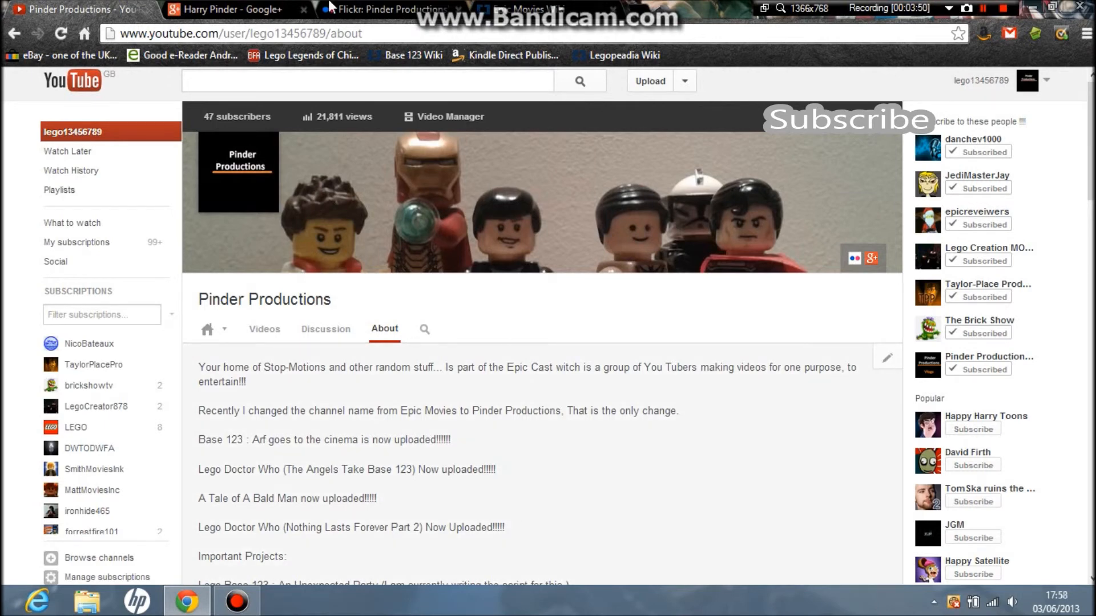
pyautogui.click(245, 9)
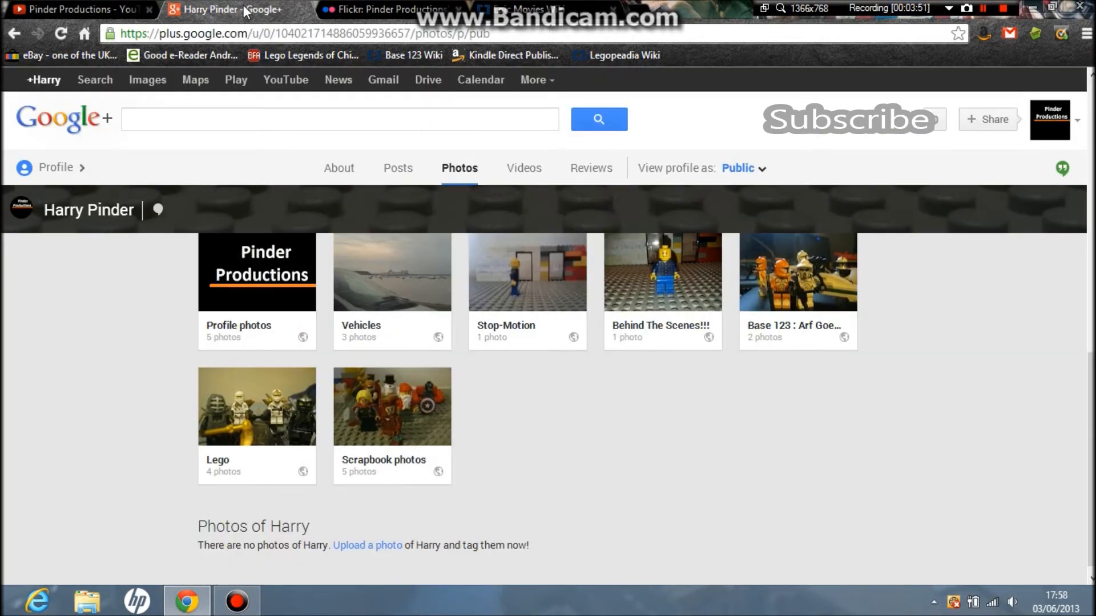
pyautogui.click(355, 11)
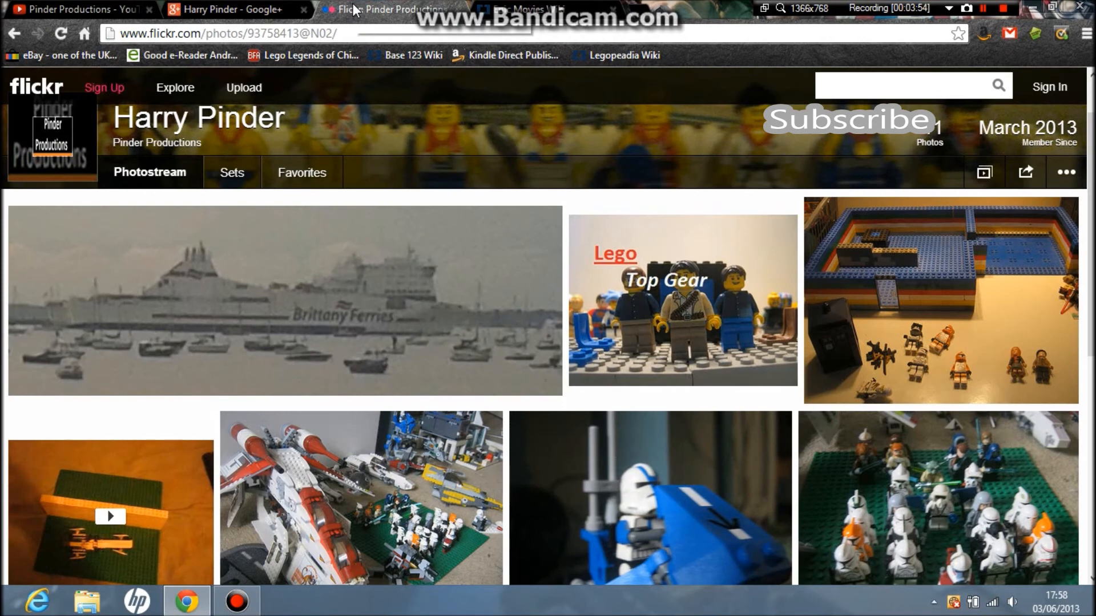
pyautogui.click(521, 9)
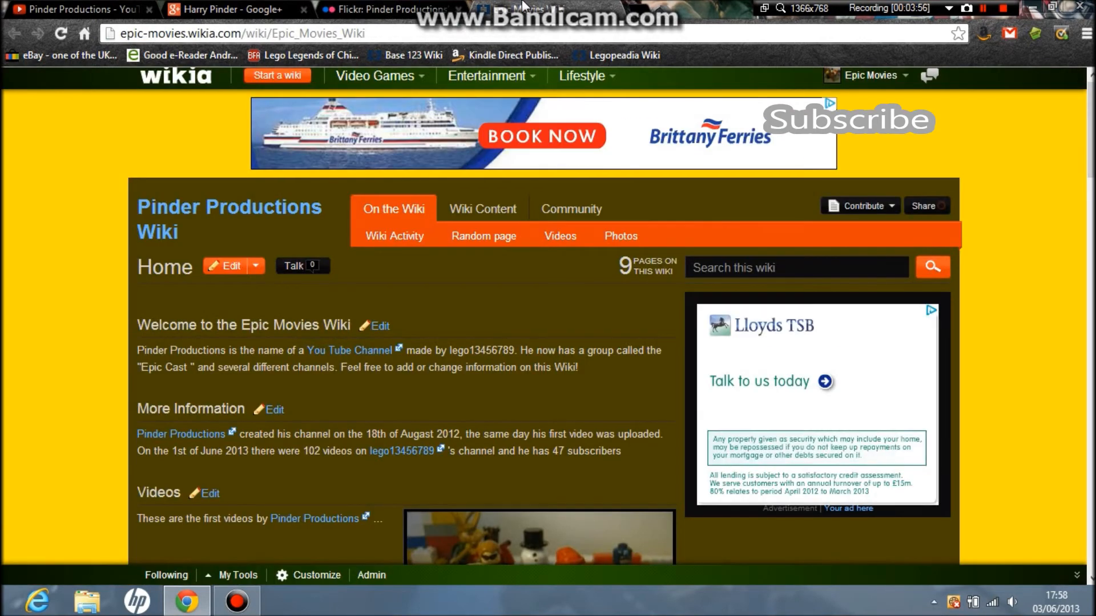